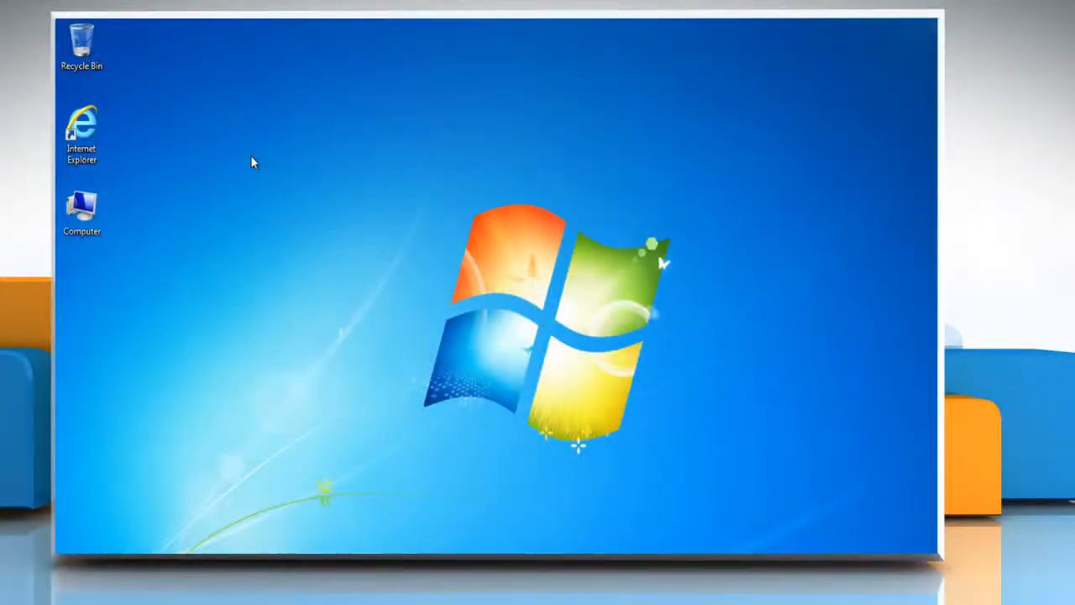
Uncheck Show desktop icons from the desktop's View menu to hide all icons.
{"action": "right_click", "coordinate": [252, 160]}
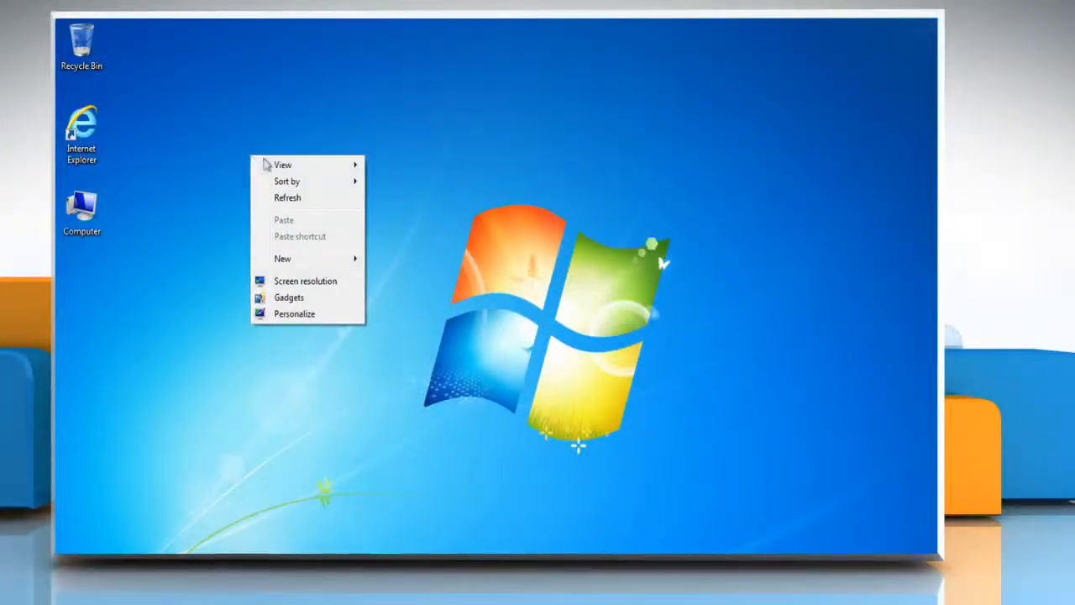
{"action": "mouse_move", "coordinate": [286, 165]}
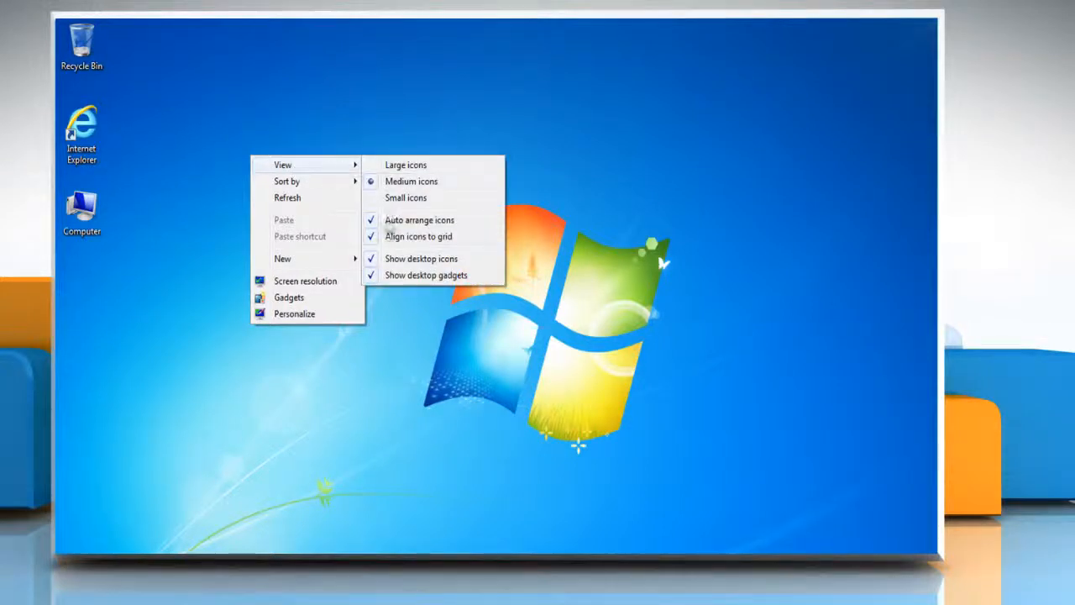
{"action": "left_click", "coordinate": [389, 262]}
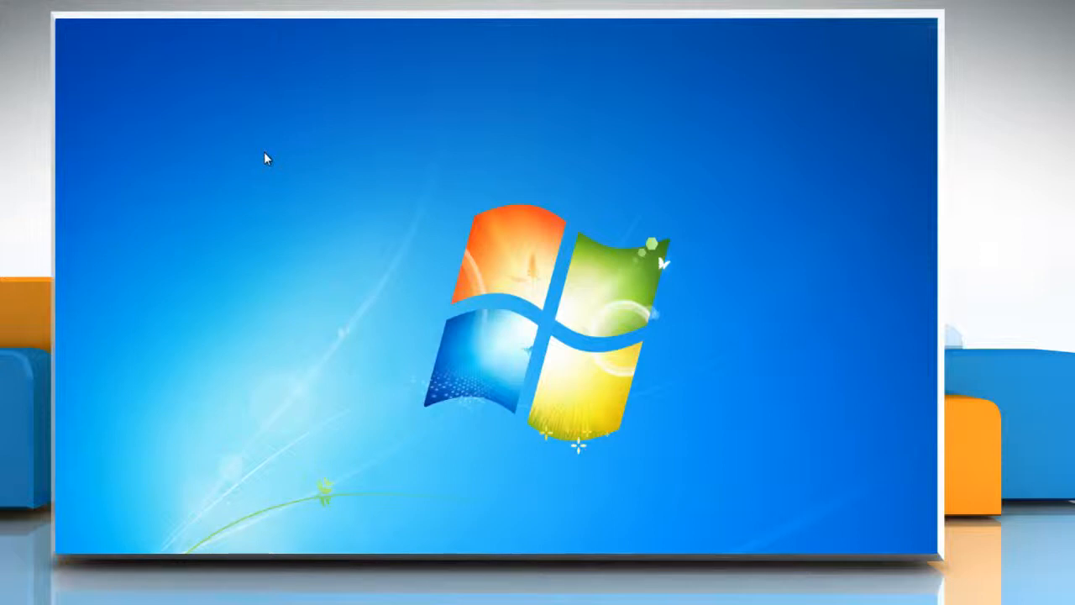
Re-check Show desktop icons so Recycle Bin, Internet Explorer and Computer reappear.
{"action": "right_click", "coordinate": [264, 157]}
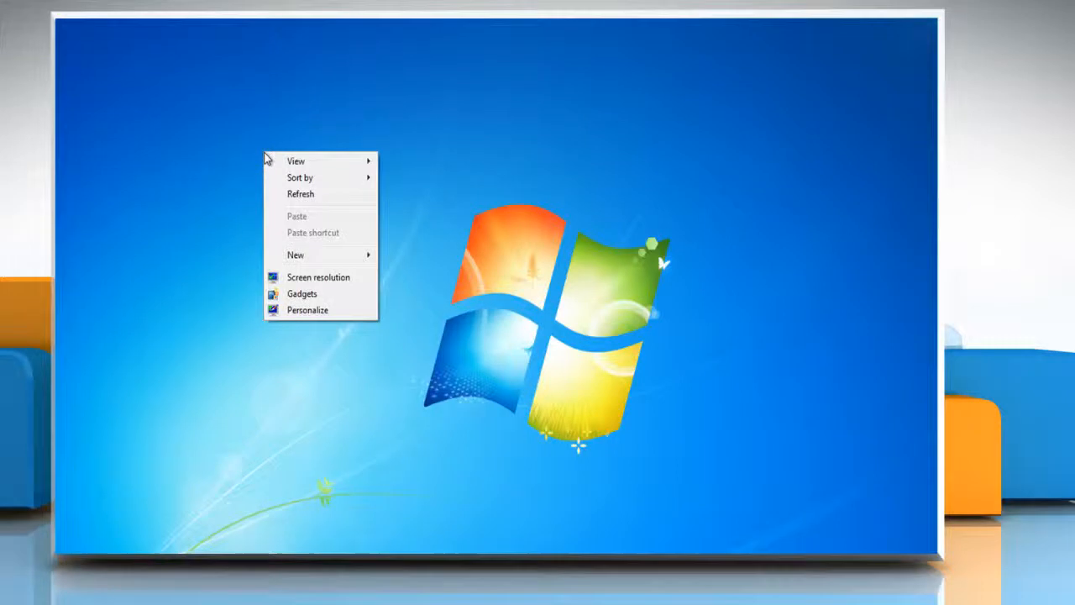
{"action": "mouse_move", "coordinate": [295, 160]}
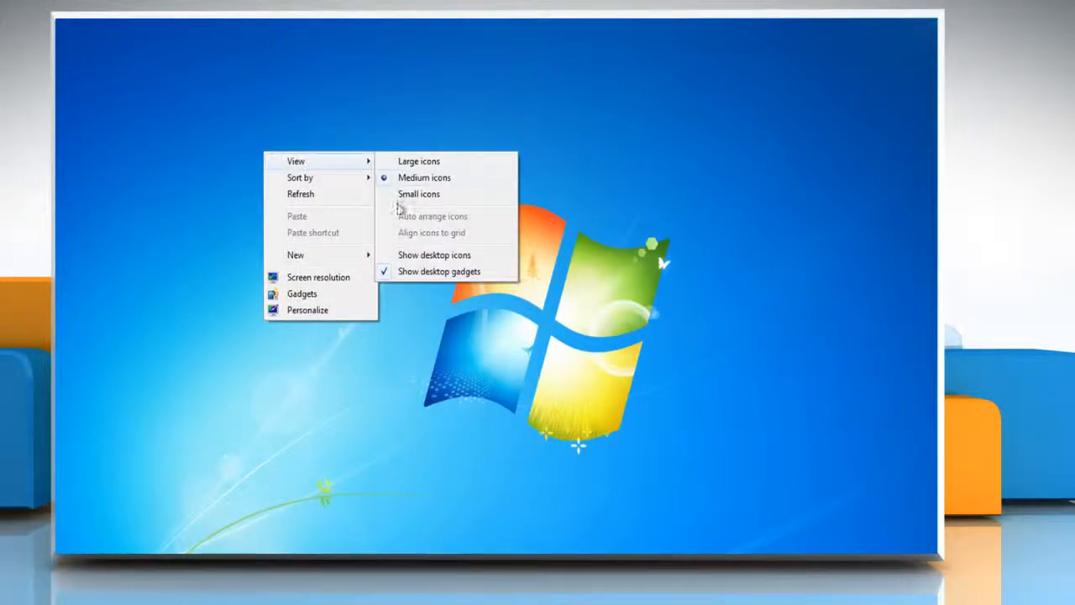
{"action": "left_click", "coordinate": [405, 258]}
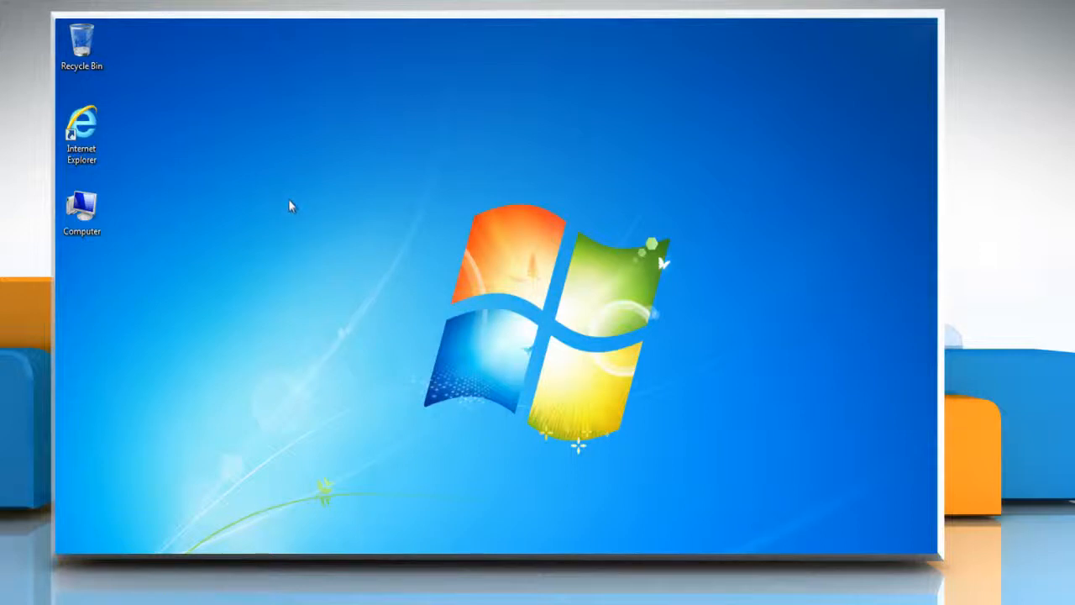
Switch the desktop icons to Small from the View menu.
{"action": "right_click", "coordinate": [266, 174]}
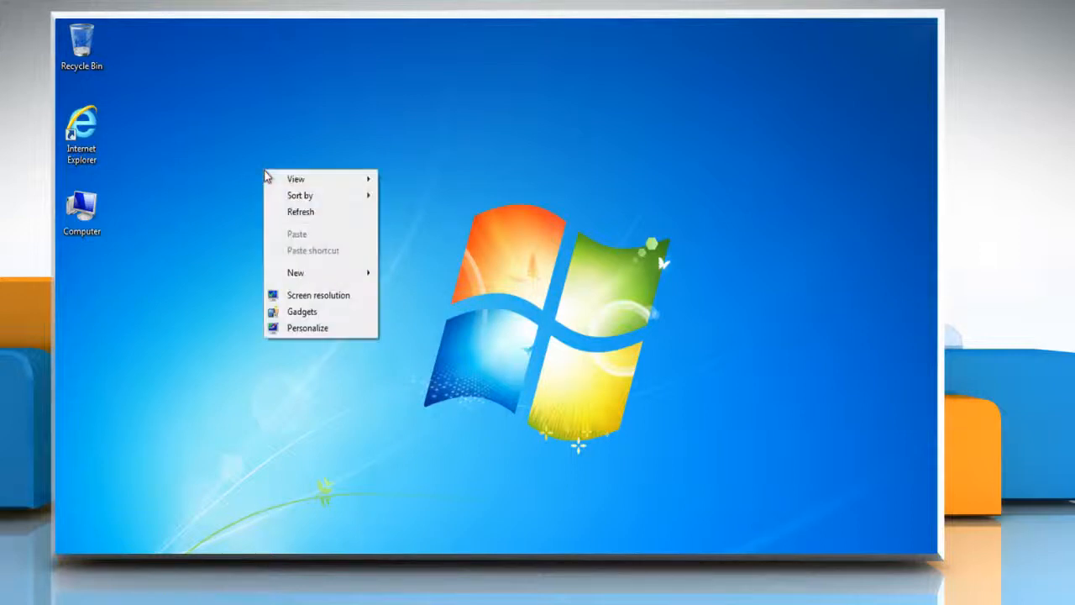
{"action": "mouse_move", "coordinate": [295, 179]}
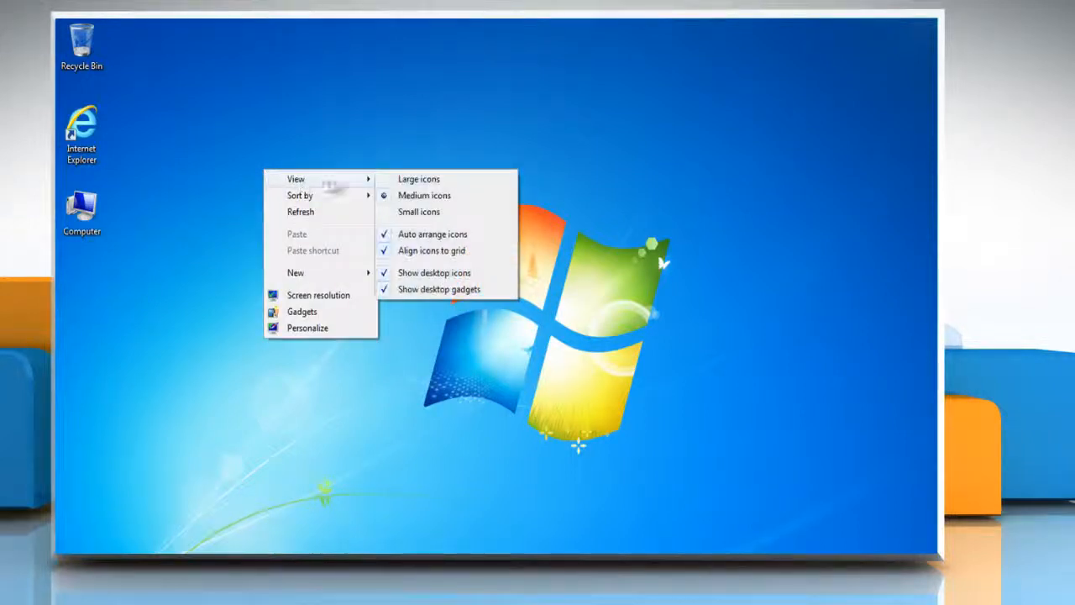
{"action": "left_click", "coordinate": [404, 215]}
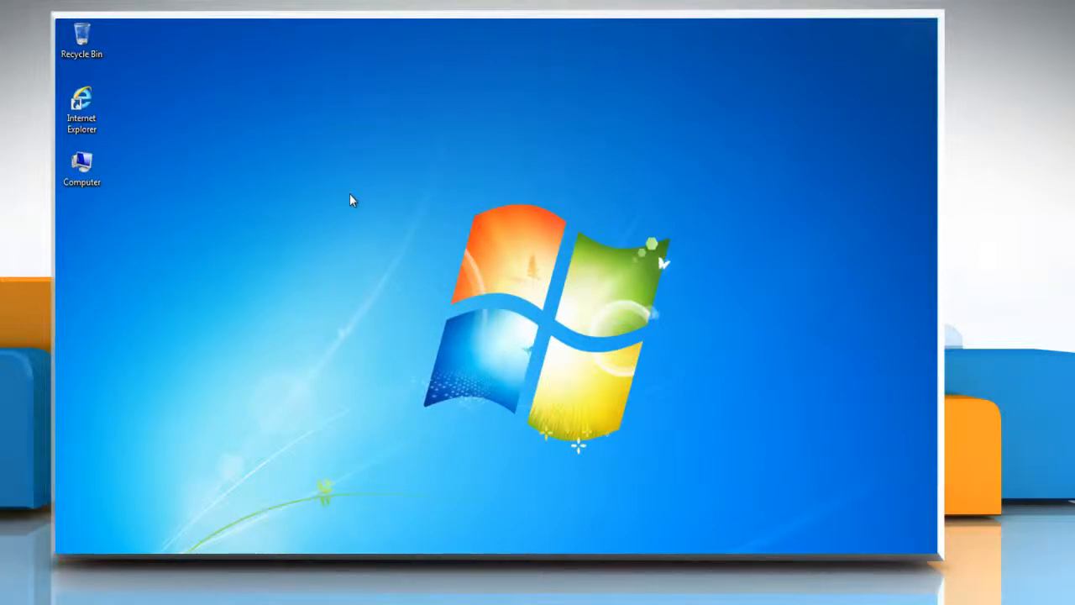
{"action": "scroll", "coordinate": [349, 193], "scroll_direction": "up", "scroll_amount": 2}
{"action": "scroll", "coordinate": [348, 194], "scroll_direction": "up", "scroll_amount": 2}
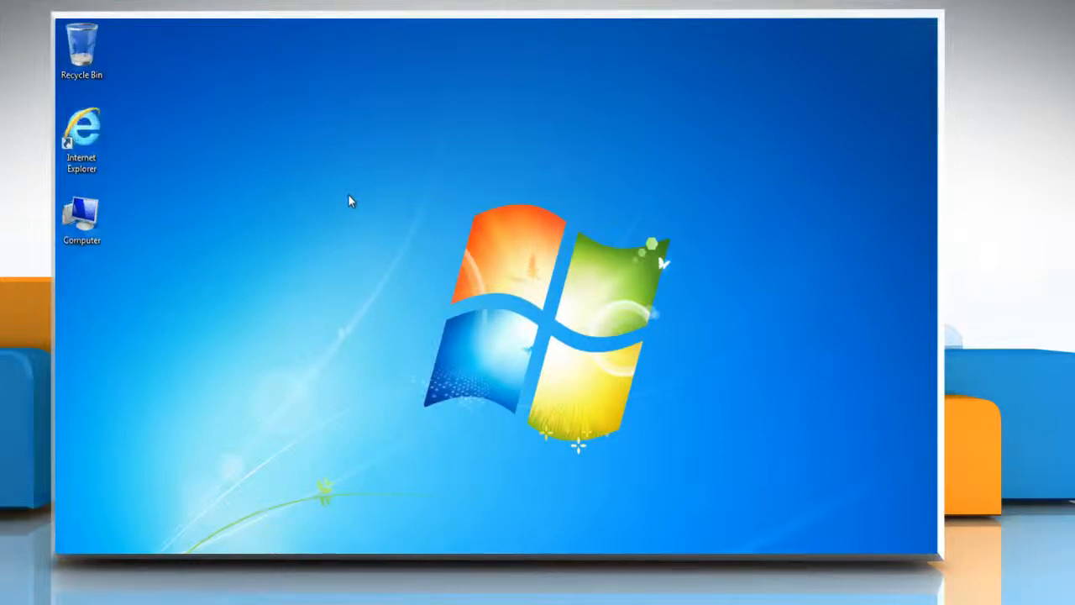
{"action": "scroll", "coordinate": [349, 193], "scroll_direction": "up", "scroll_amount": 2}
{"action": "scroll", "coordinate": [349, 194], "scroll_direction": "up", "scroll_amount": 2}
{"action": "scroll", "coordinate": [348, 194], "scroll_direction": "up", "scroll_amount": 1}
{"action": "scroll", "coordinate": [348, 194], "scroll_direction": "up", "scroll_amount": 1}
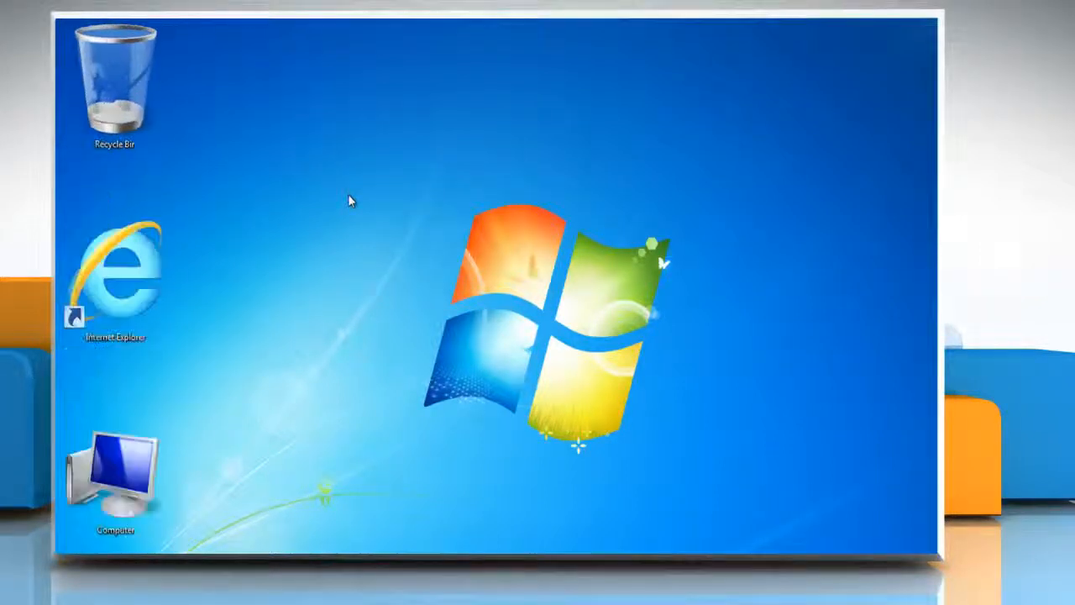
{"action": "scroll", "coordinate": [348, 194], "scroll_direction": "up", "scroll_amount": 1}
{"action": "scroll", "coordinate": [348, 194], "scroll_direction": "up", "scroll_amount": 2}
{"action": "scroll", "coordinate": [350, 200], "scroll_direction": "down", "scroll_amount": 2}
{"action": "scroll", "coordinate": [350, 200], "scroll_direction": "down", "scroll_amount": 2}
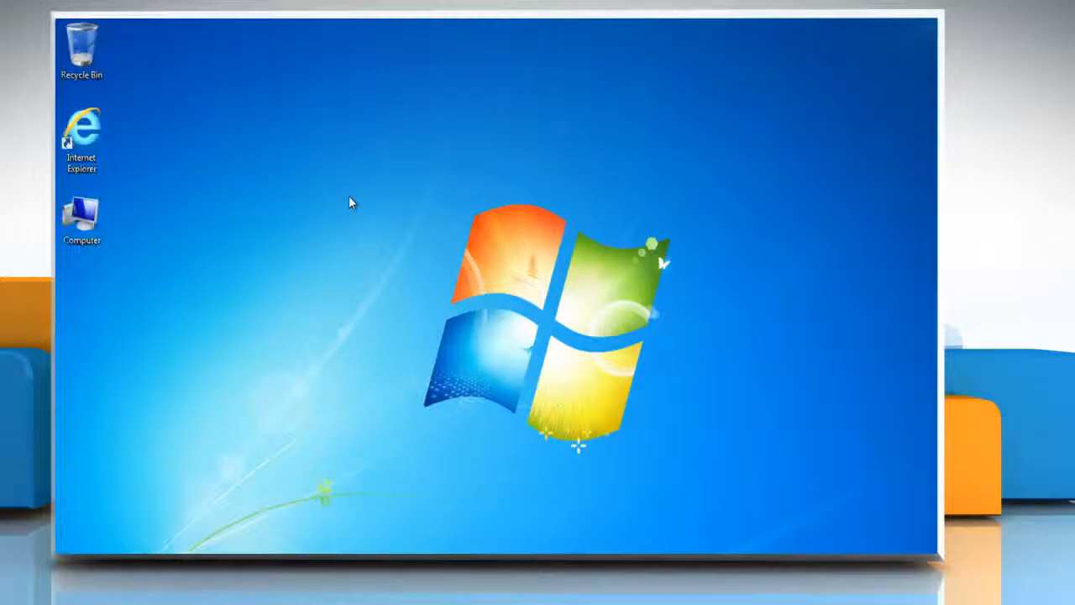